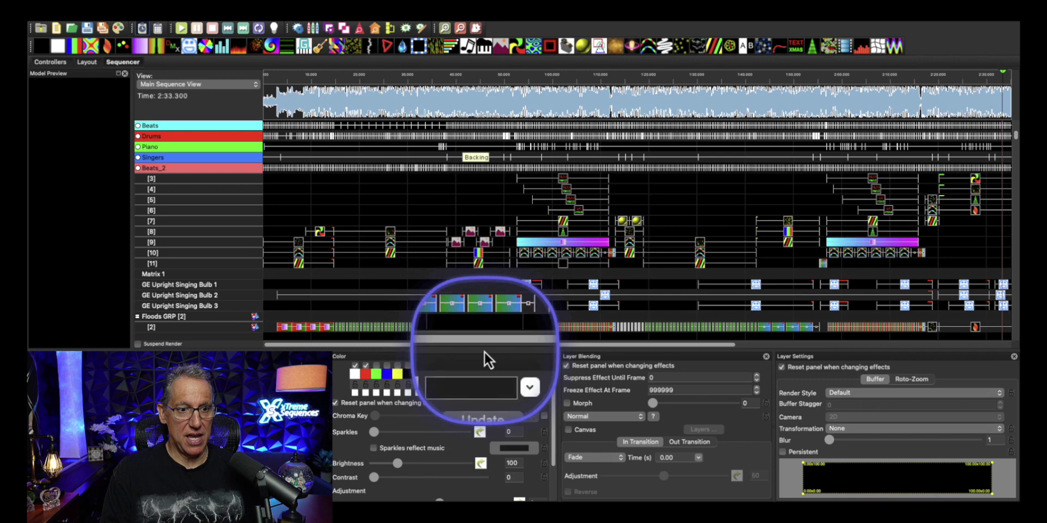
# - Move the play position to about 2:24.9 and adjust the waveform zoom
pyautogui.moveTo(419, 343)
pyautogui.mouseDown()
pyautogui.moveTo(560, 348)
pyautogui.moveTo(411, 352)
pyautogui.mouseUp()
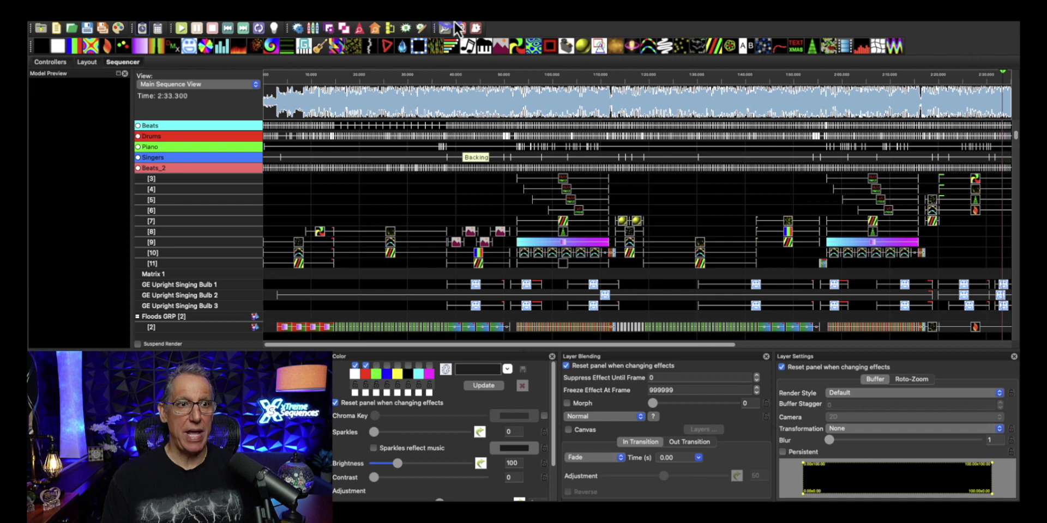
pyautogui.click(500, 112)
pyautogui.scroll(-2, 500, 111)
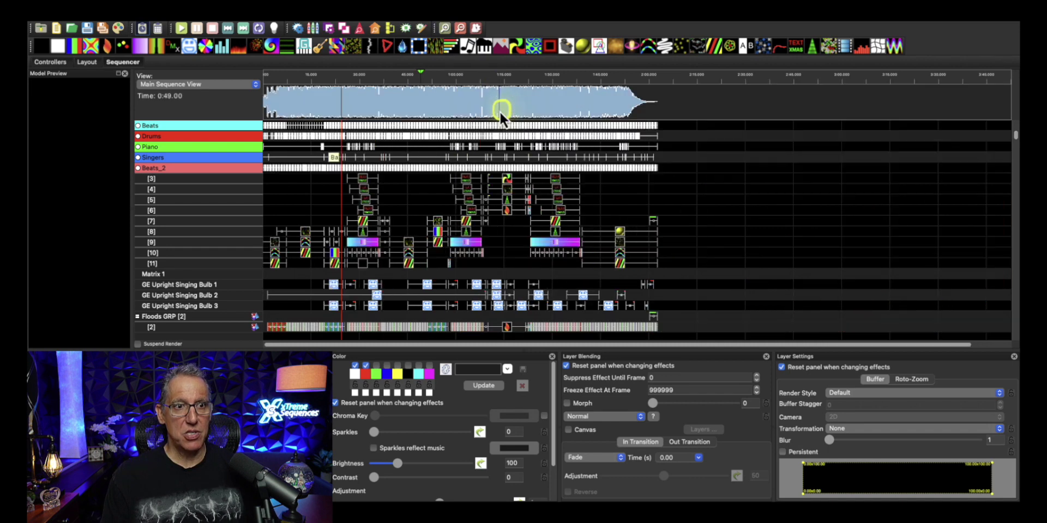
pyautogui.click(496, 111)
pyautogui.scroll(5, 497, 110)
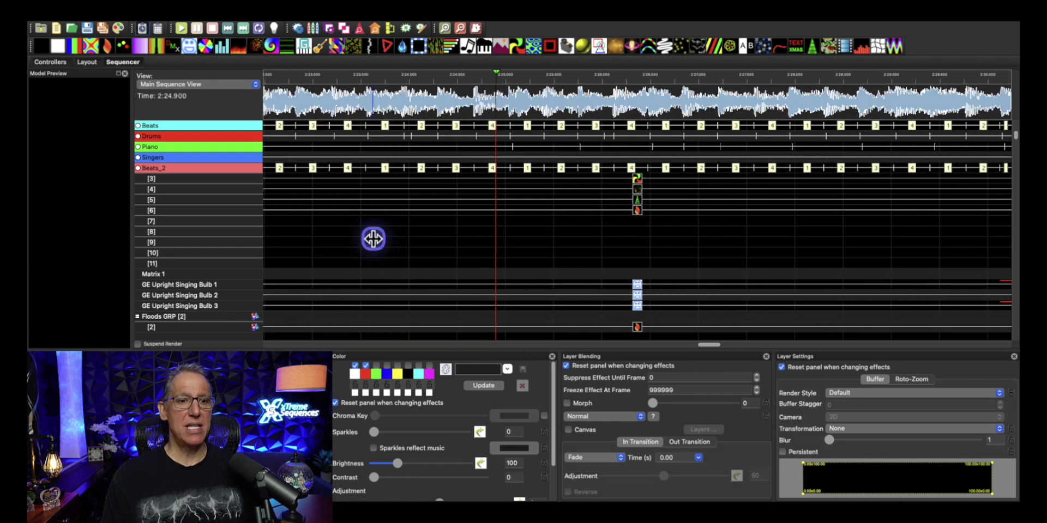
pyautogui.moveTo(713, 343)
pyautogui.mouseDown()
pyautogui.moveTo(694, 346)
pyautogui.moveTo(704, 345)
pyautogui.mouseUp()
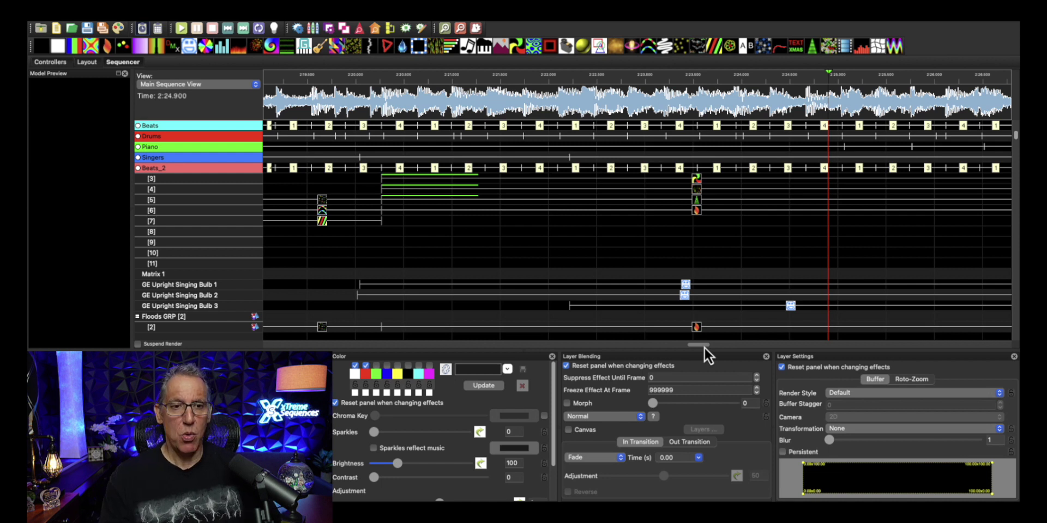
# - Set the play position to 2:22.25 and zoom out until the entire song fits
pyautogui.click(572, 107)
pyautogui.scroll(-3, 572, 107)
pyautogui.scroll(-5, 571, 107)
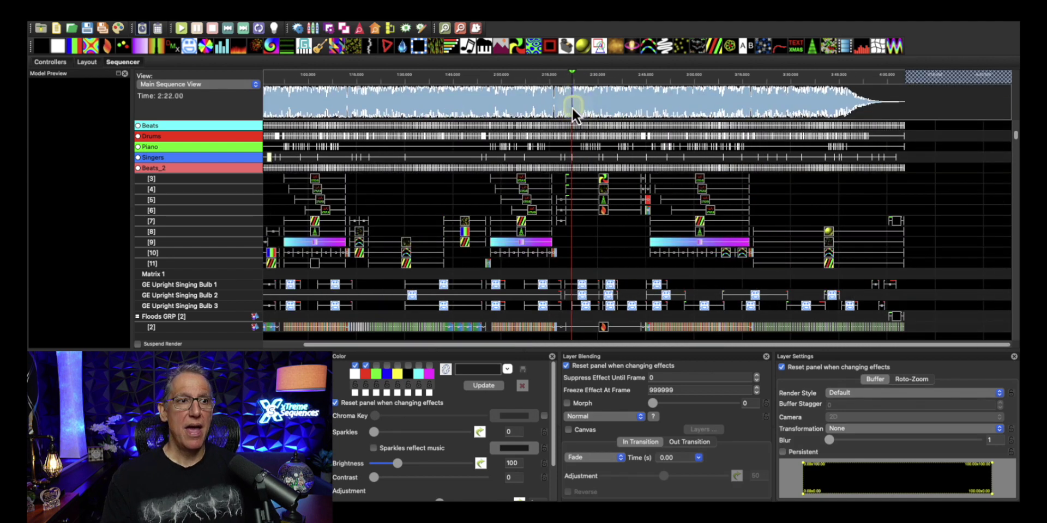
pyautogui.scroll(-2, 571, 107)
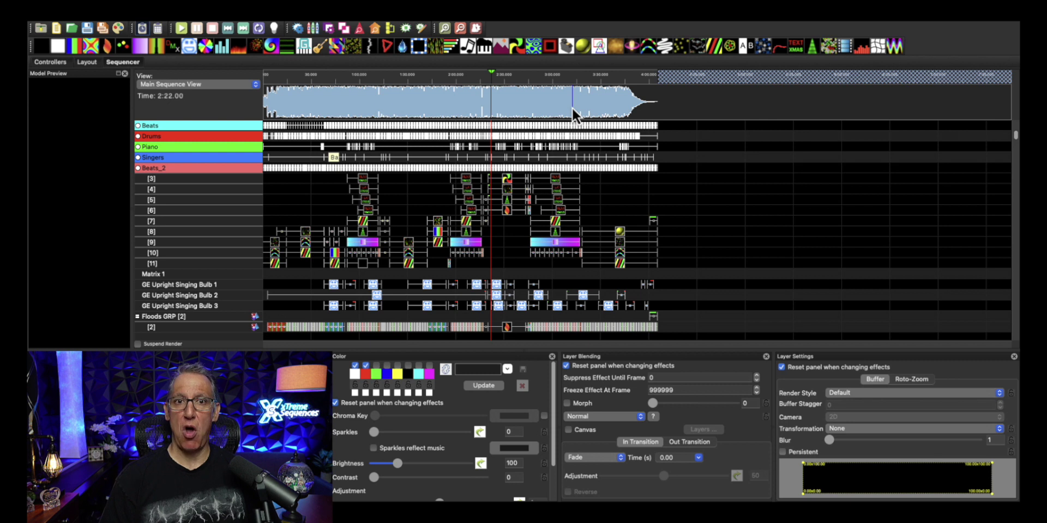
pyautogui.click(572, 107)
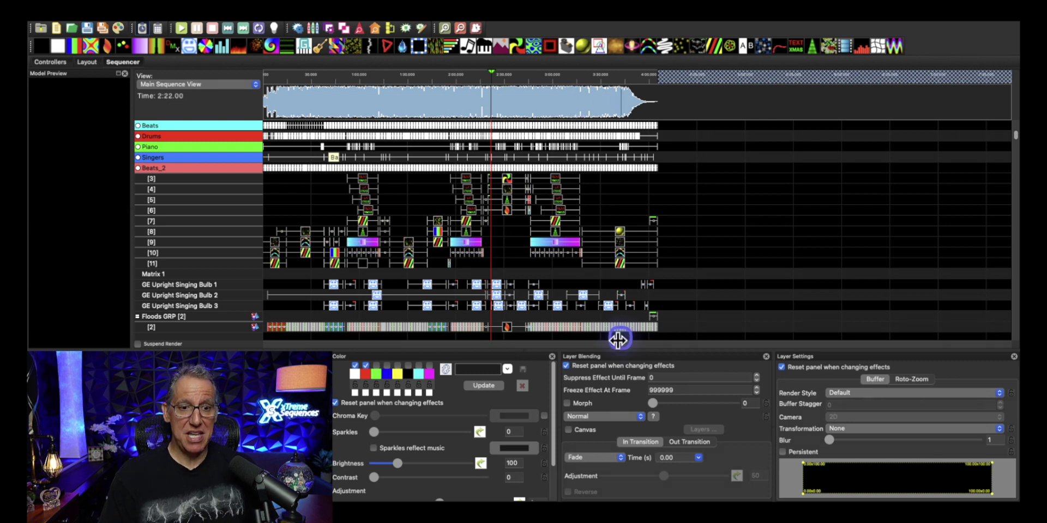
pyautogui.moveTo(620, 338); pyautogui.dragTo(606, 349)
pyautogui.click(337, 97)
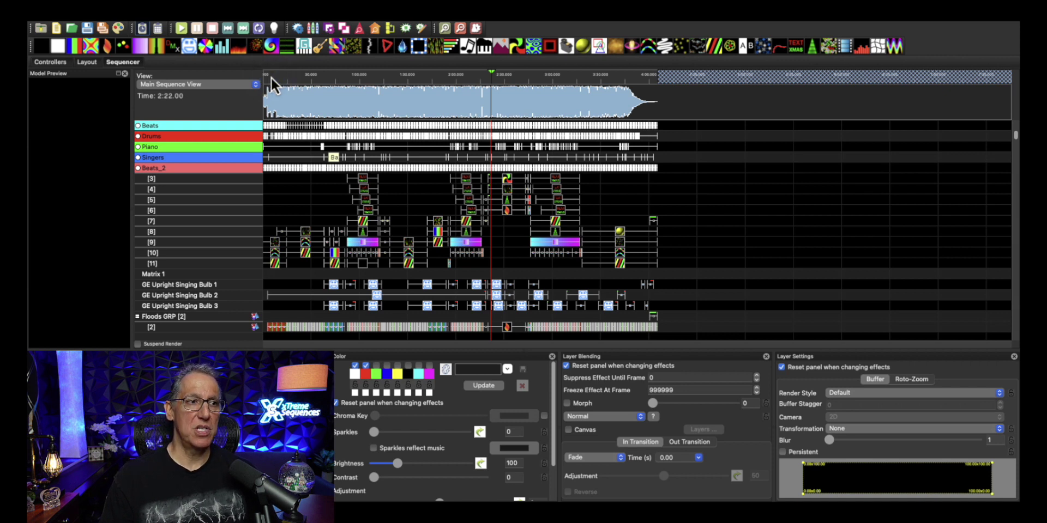
# - Place marker 0 on the timeline ruler at the start of the song
pyautogui.rightClick(271, 78)
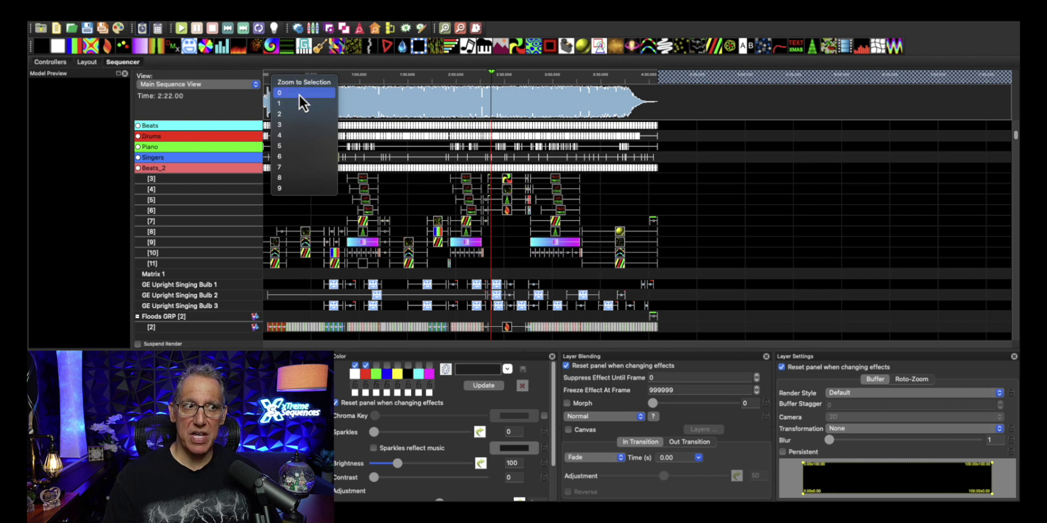
pyautogui.click(389, 67)
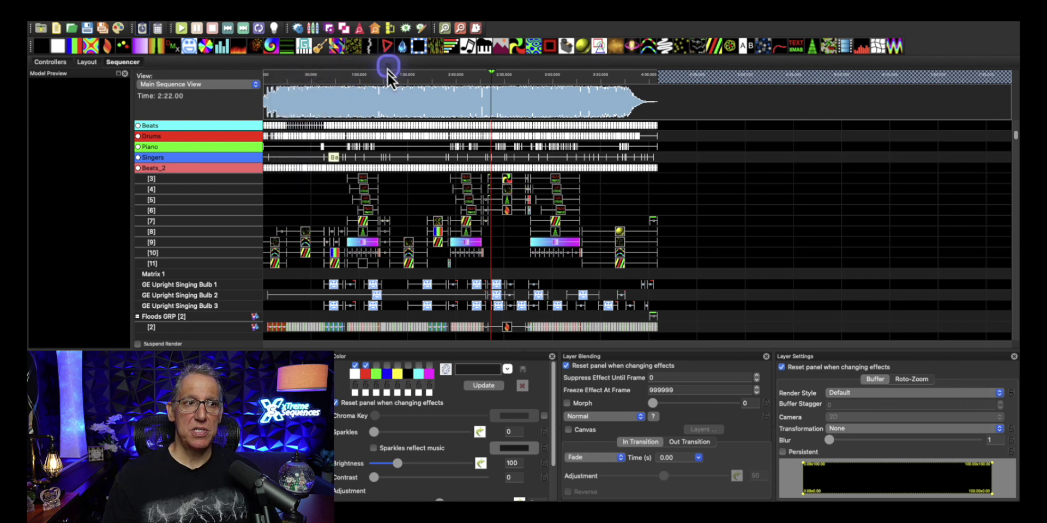
pyautogui.click(267, 85)
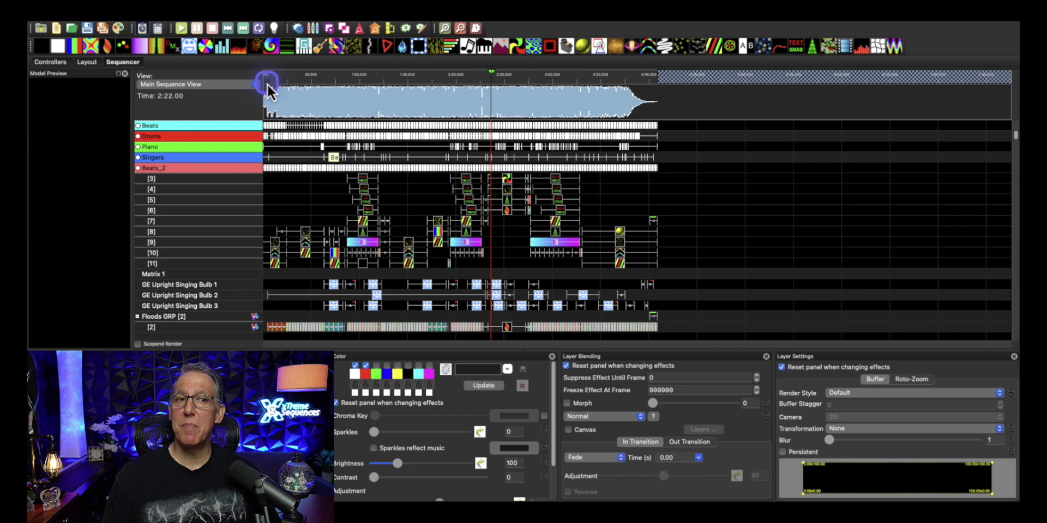
pyautogui.rightClick(267, 84)
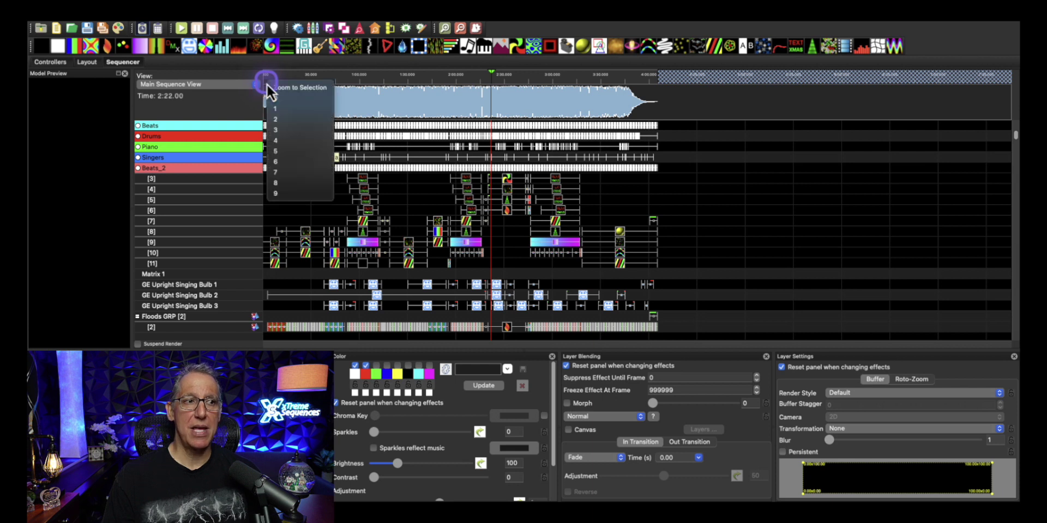
pyautogui.click(294, 98)
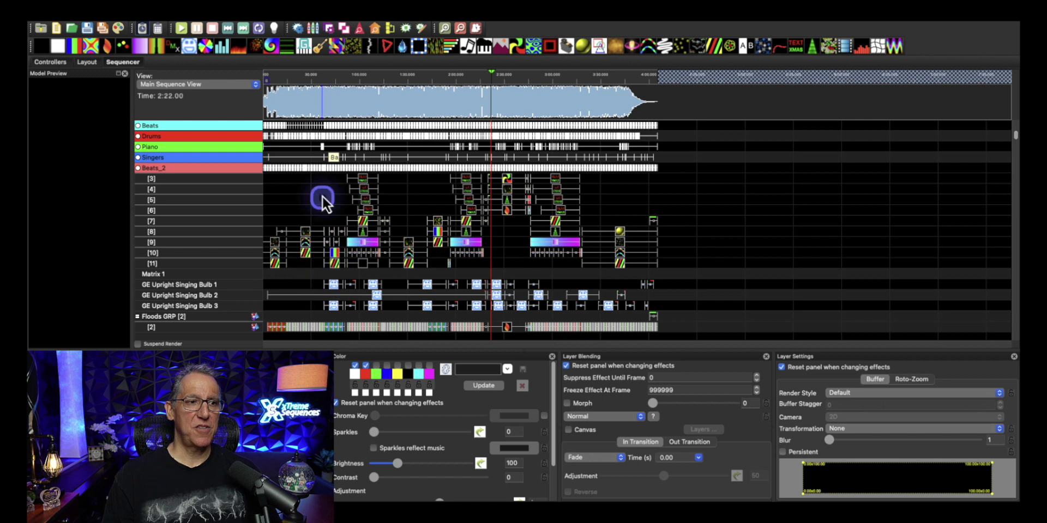
pyautogui.click(331, 127)
pyautogui.click(325, 101)
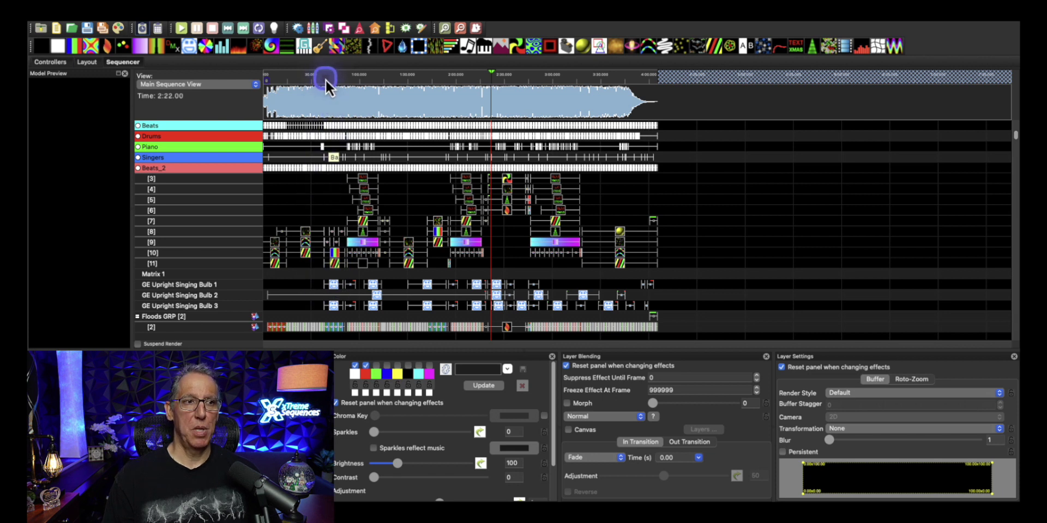
# - Add markers 1, 2 and 3 at the next section starts along the ruler
pyautogui.rightClick(326, 79)
pyautogui.click(357, 191)
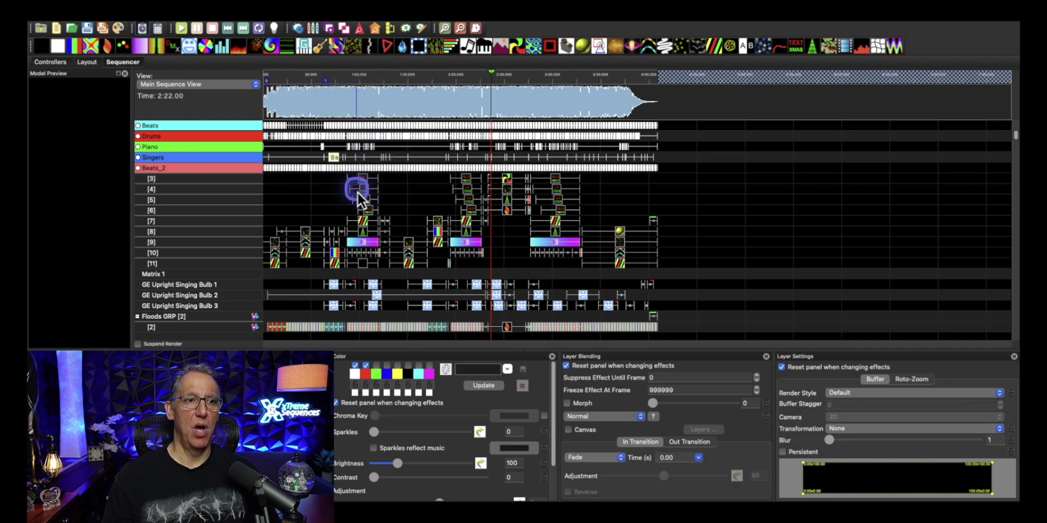
pyautogui.click(388, 85)
pyautogui.rightClick(391, 78)
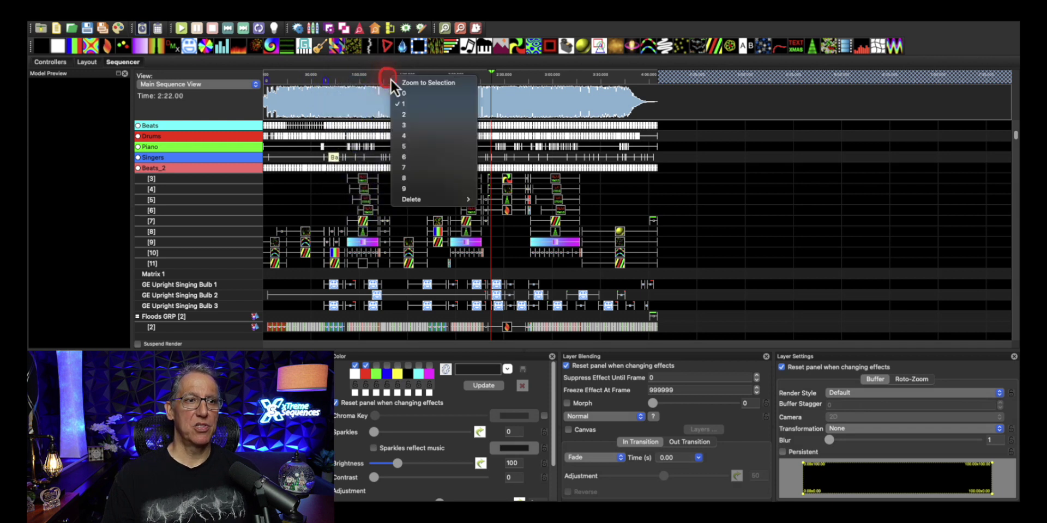
pyautogui.click(408, 114)
pyautogui.click(495, 243)
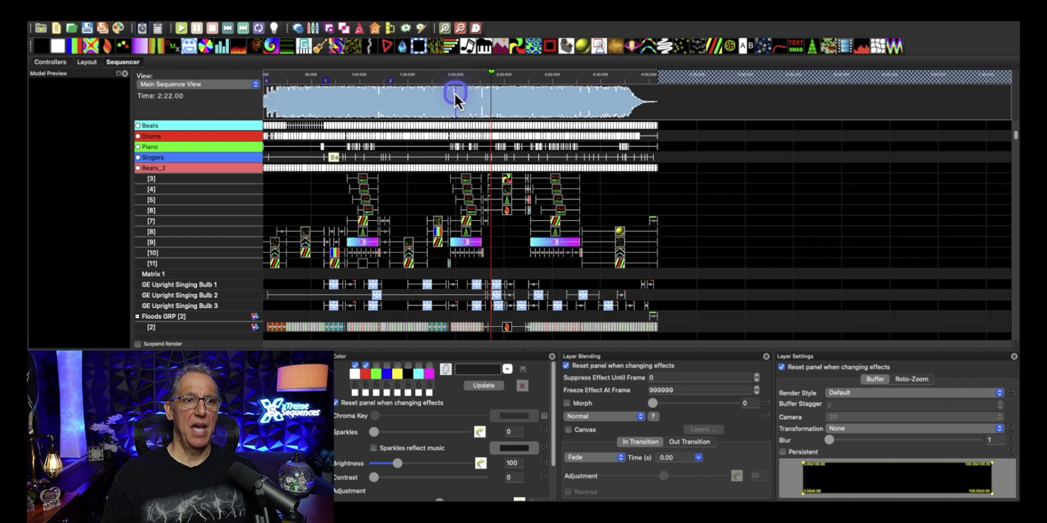
pyautogui.rightClick(442, 77)
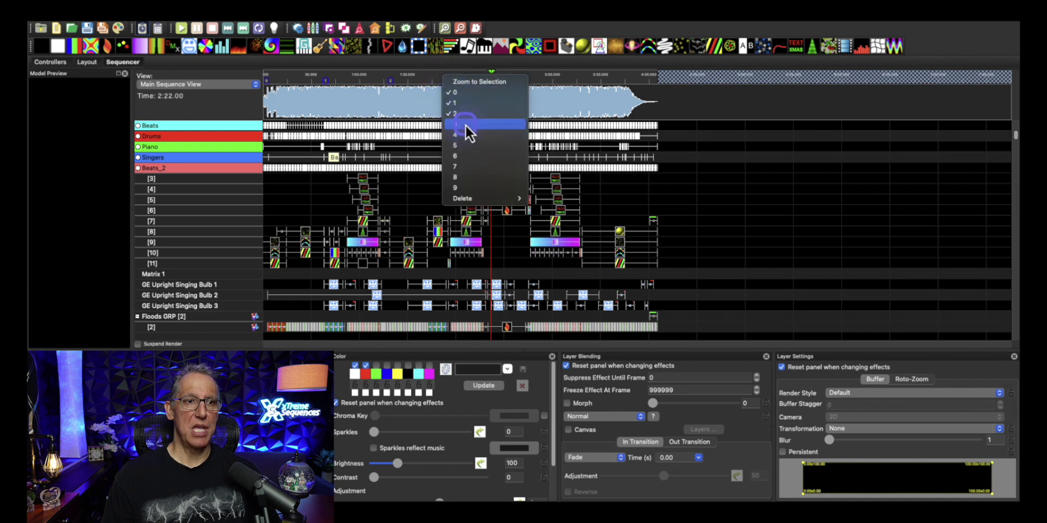
pyautogui.click(484, 127)
# - Add markers 4, 5, 6 and 7 at the remaining sections toward the song's end
pyautogui.rightClick(489, 81)
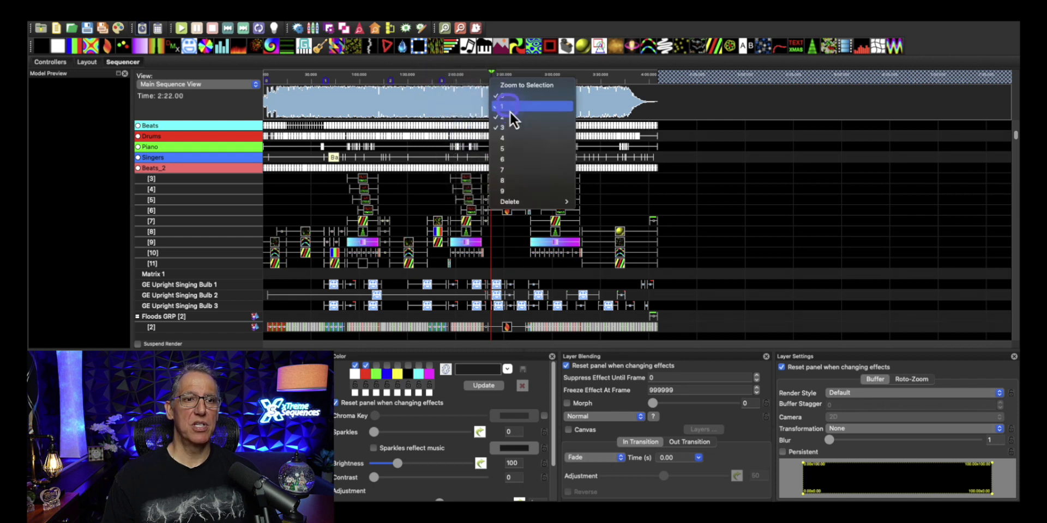
pyautogui.click(507, 138)
pyautogui.click(524, 97)
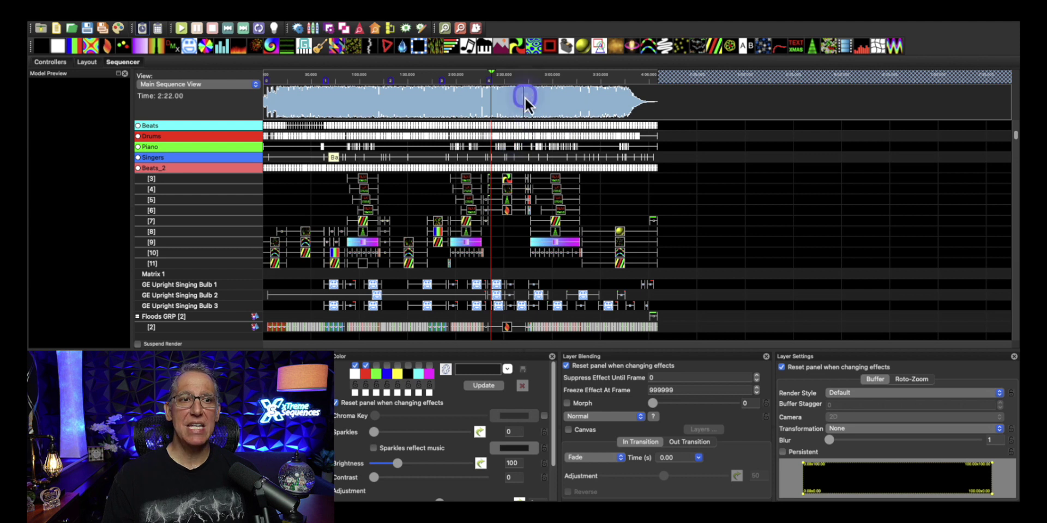
pyautogui.rightClick(531, 80)
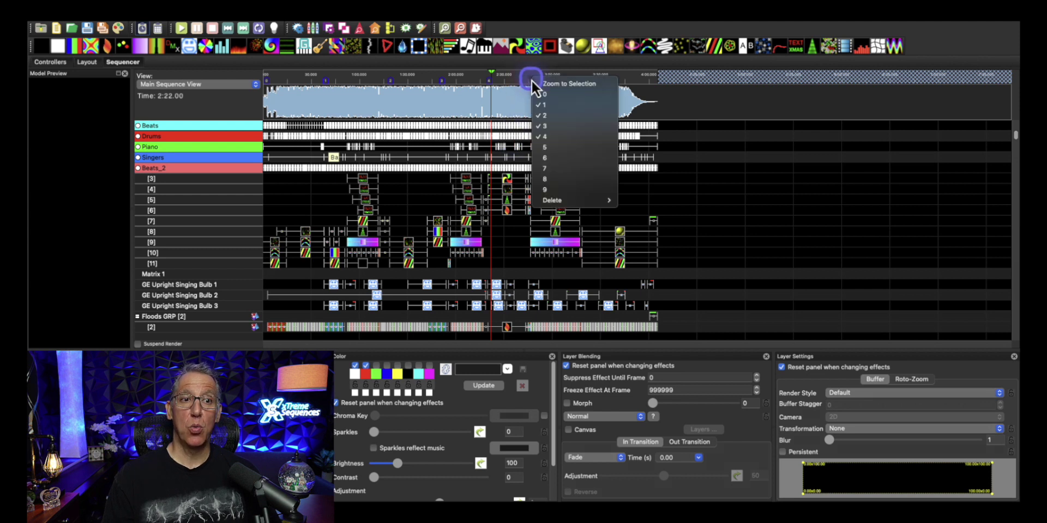
pyautogui.click(548, 145)
pyautogui.click(585, 90)
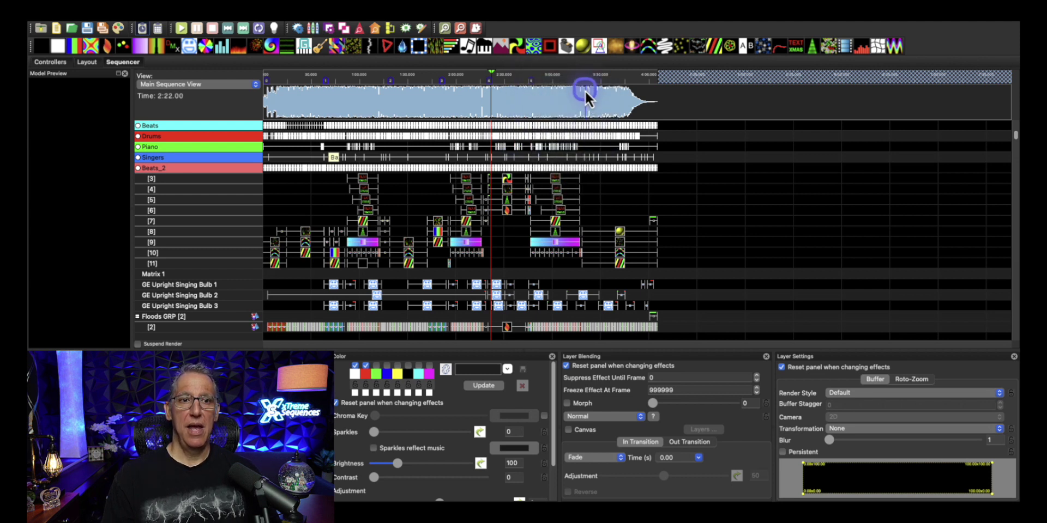
pyautogui.rightClick(586, 80)
pyautogui.click(602, 157)
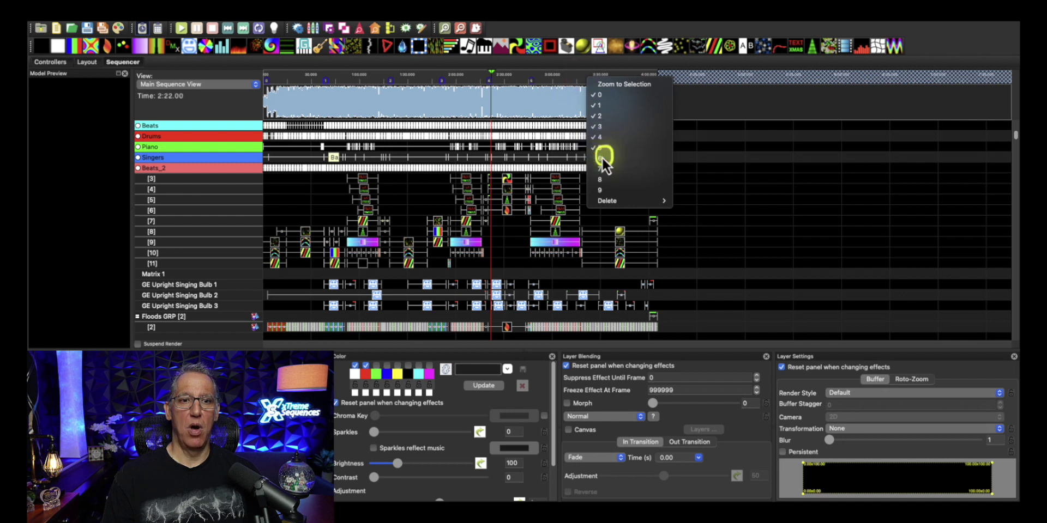
pyautogui.click(645, 126)
pyautogui.click(644, 80)
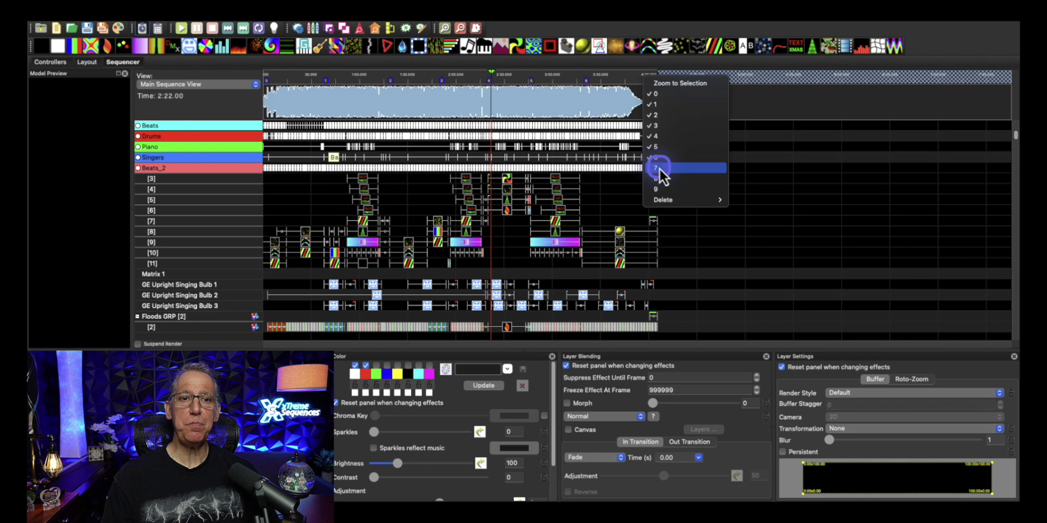
pyautogui.click(660, 168)
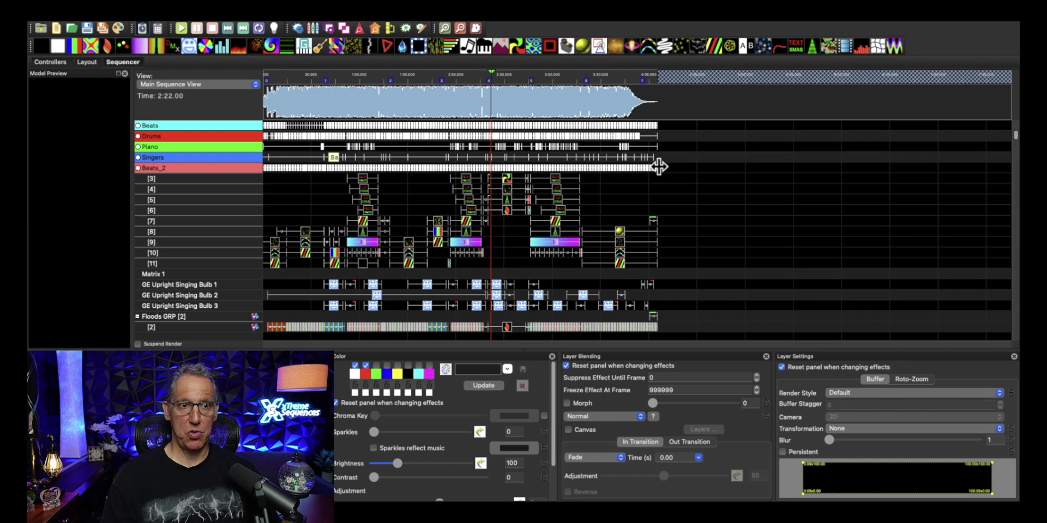
# - Put the play position at 0:16.200 and zoom in on the song's opening
pyautogui.click(541, 125)
pyautogui.click(293, 106)
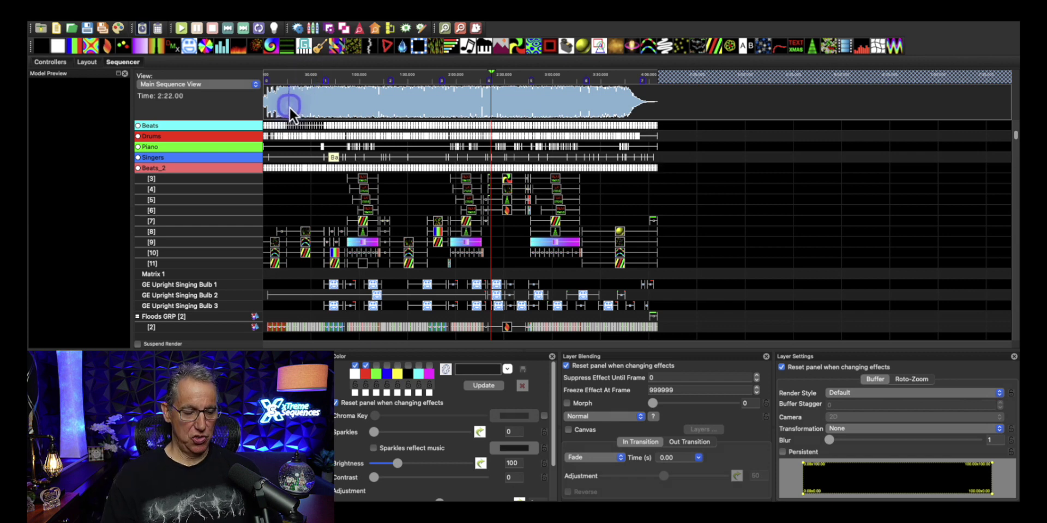
pyautogui.click(288, 106)
pyautogui.scroll(5, 289, 106)
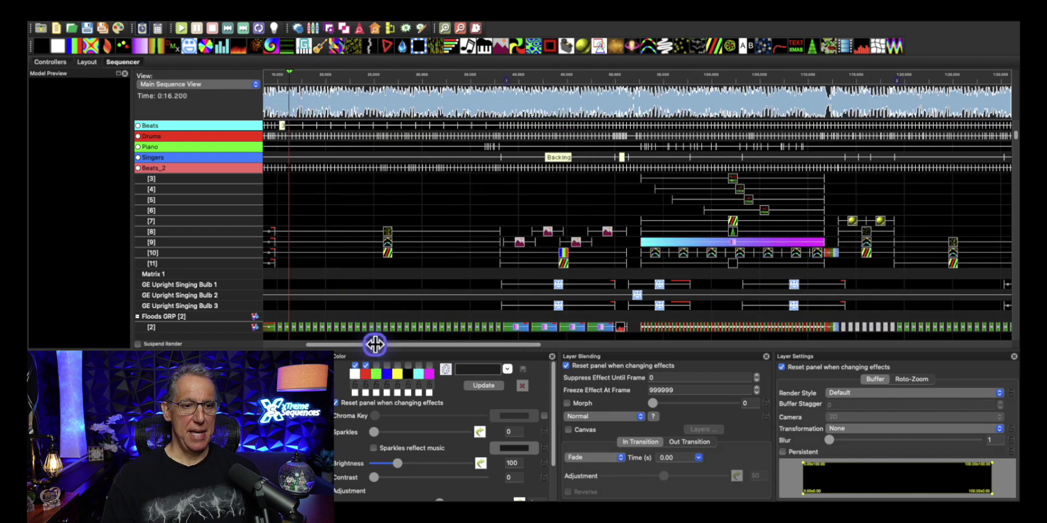
pyautogui.moveTo(401, 344); pyautogui.dragTo(359, 363)
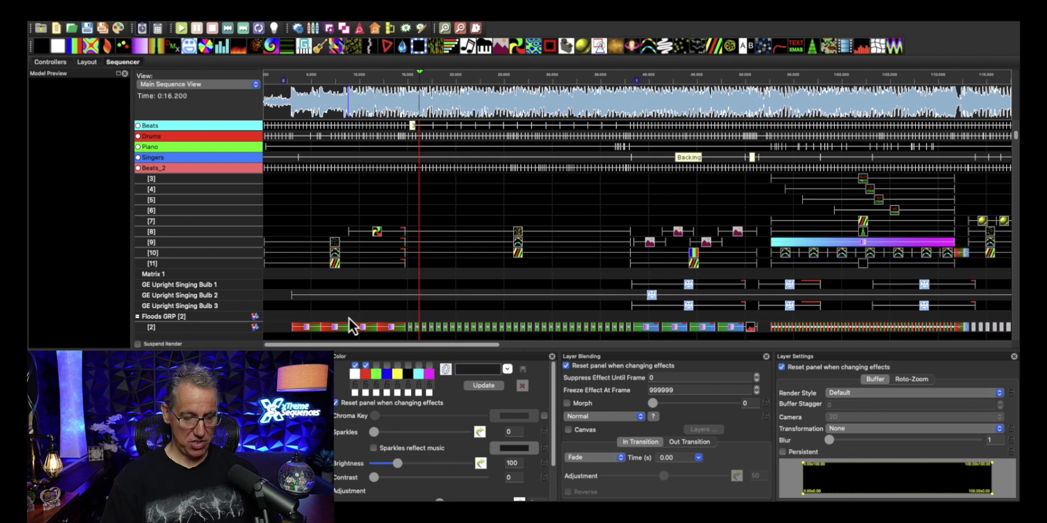
# - Scroll the timeline to show the song from roughly 2:30 to 3:30
pyautogui.hscroll(15, 349, 318)
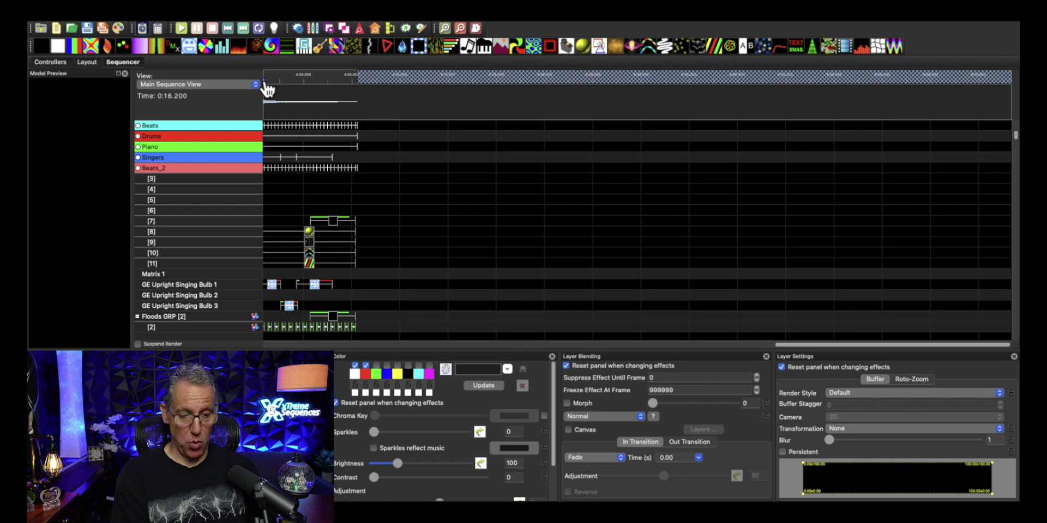
pyautogui.hscroll(-10, 267, 89)
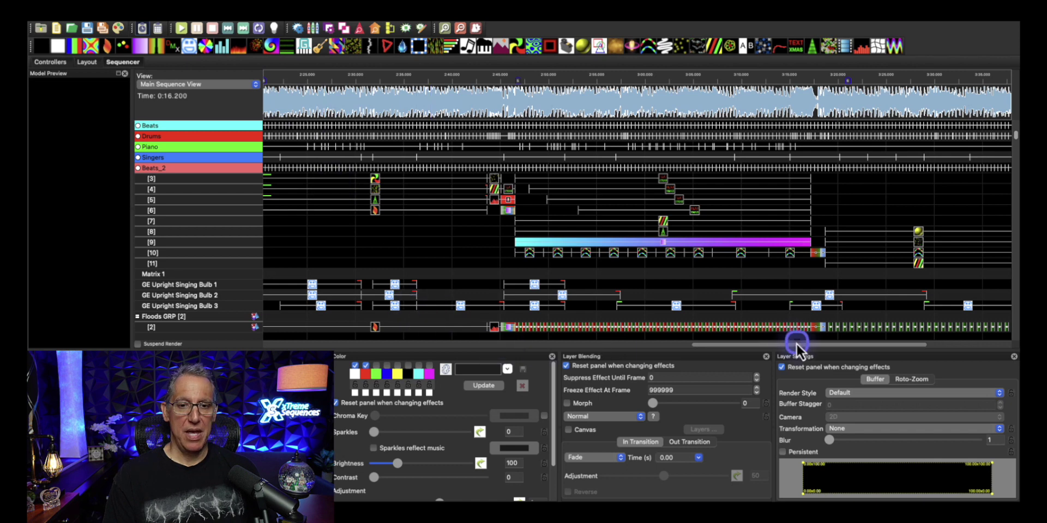
pyautogui.moveTo(781, 349); pyautogui.dragTo(778, 347)
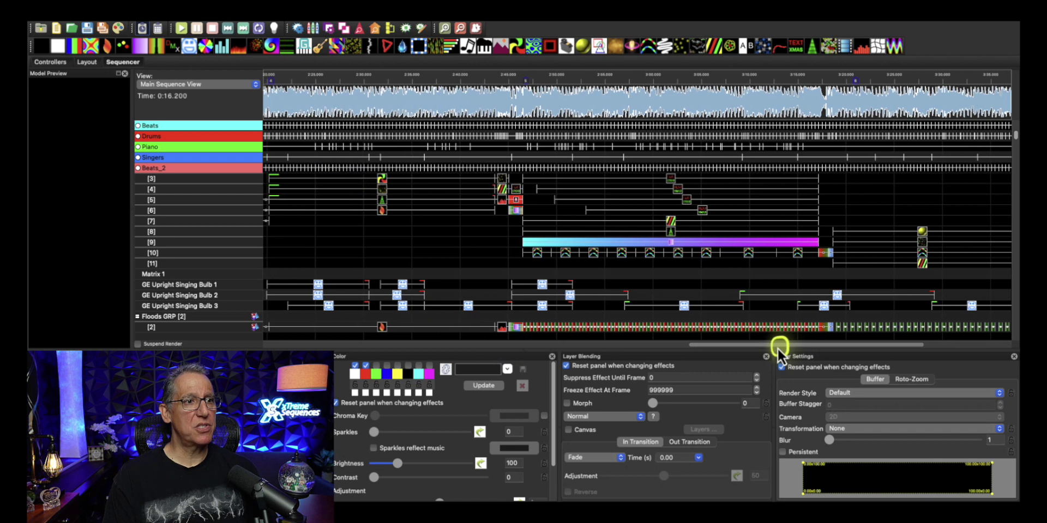